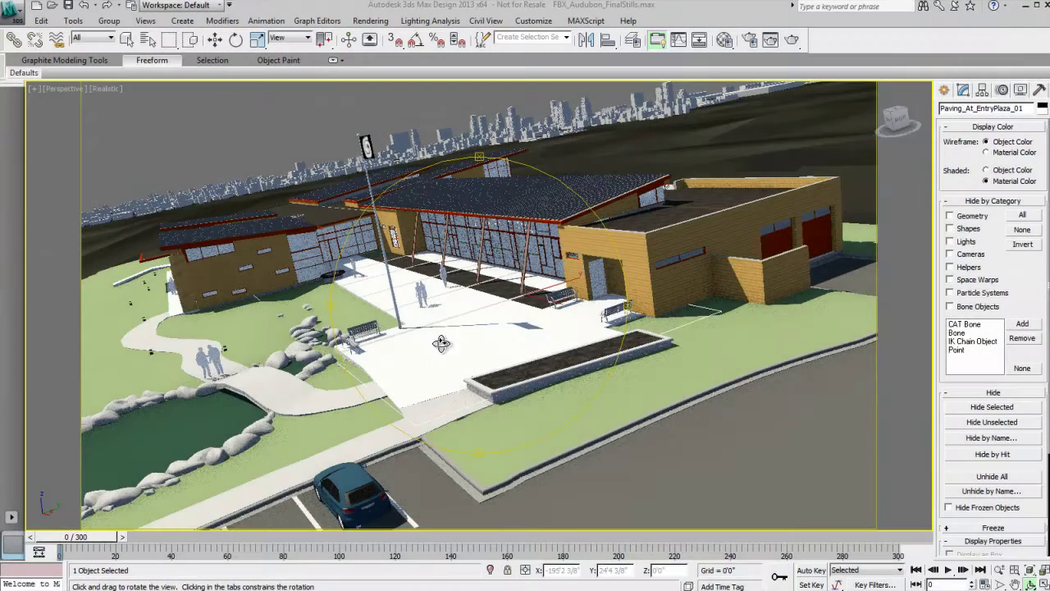
# Orbit the Perspective view around the Audubon building toward the parking lot side.
pyautogui.moveTo(441, 342)
pyautogui.mouseDown()
pyautogui.moveTo(435, 328)
pyautogui.moveTo(455, 328)
pyautogui.moveTo(428, 333)
pyautogui.mouseUp()
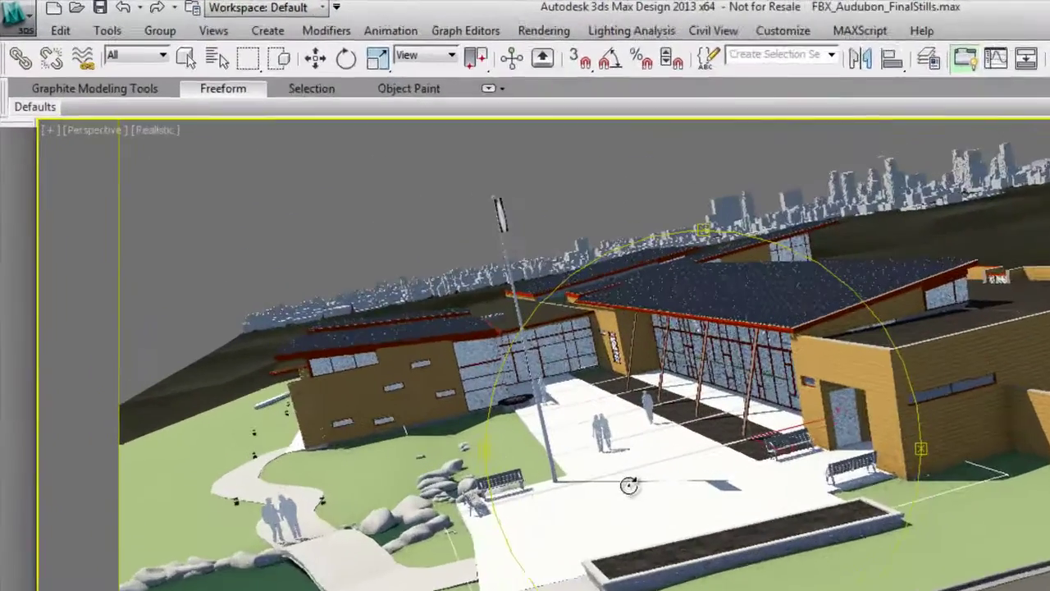
# Switch the viewport to look through Camera.A_Anim.
pyautogui.click(94, 129)
pyautogui.moveTo(140, 152)
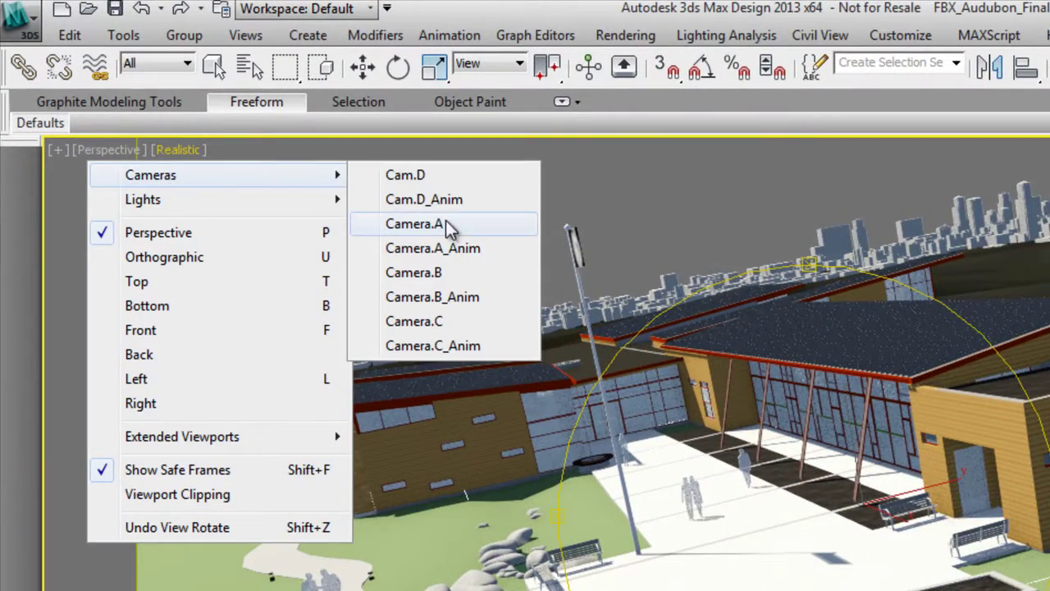
pyautogui.click(448, 250)
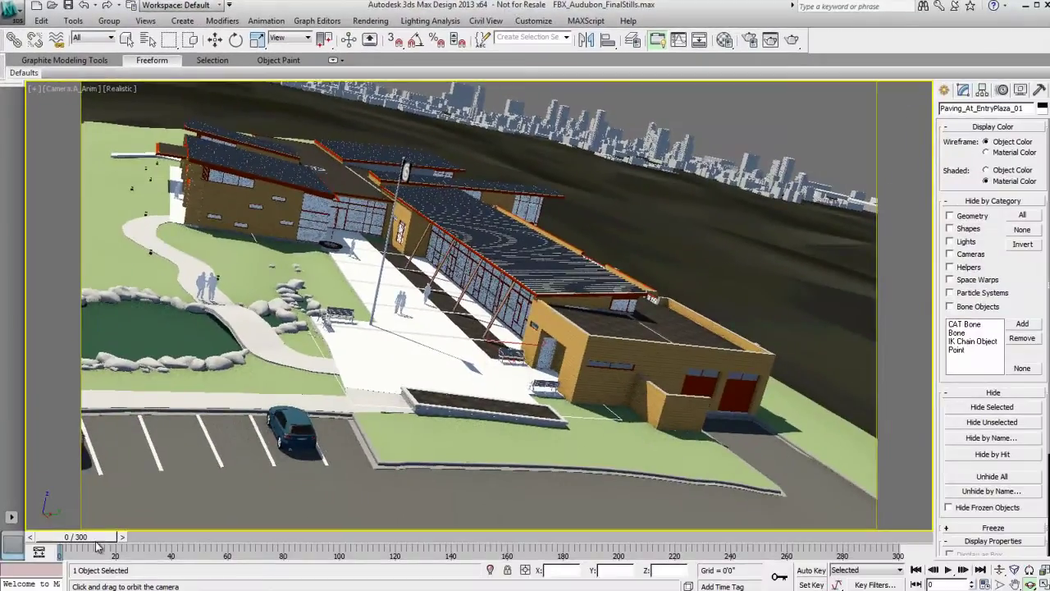
# Scrub Camera.A_Anim's animation to frame 92, back to the start, then to frame 127.
pyautogui.moveTo(128, 545); pyautogui.dragTo(801, 558)
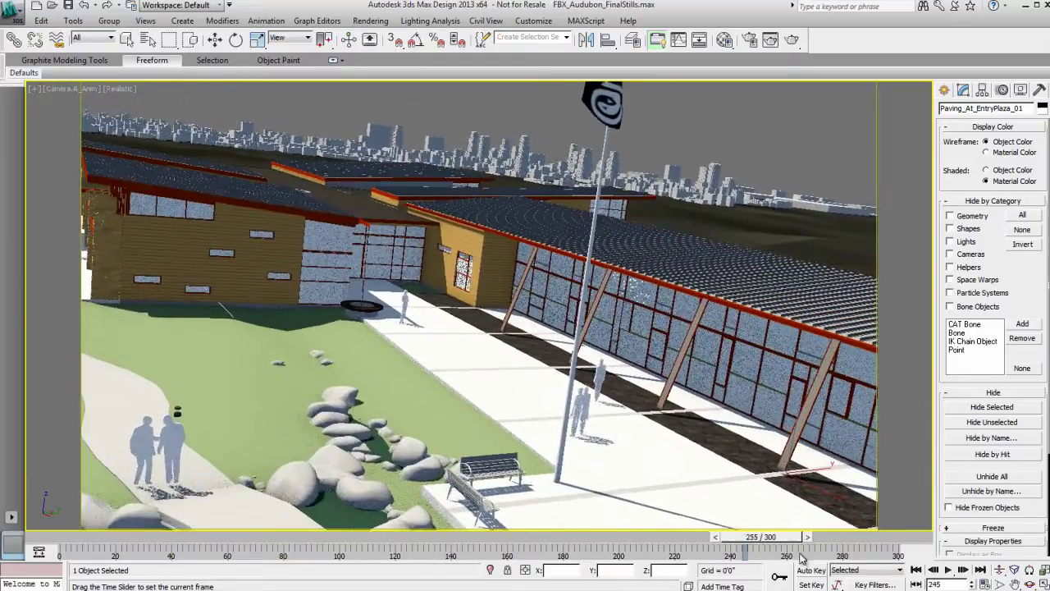
pyautogui.press('Home')
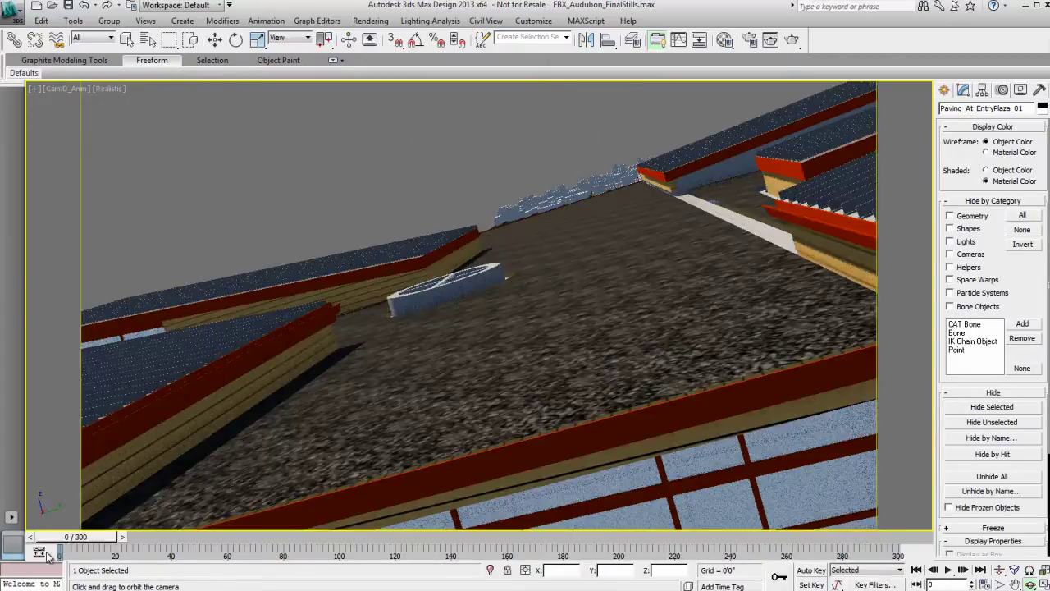
pyautogui.moveTo(51, 543); pyautogui.dragTo(77, 543)
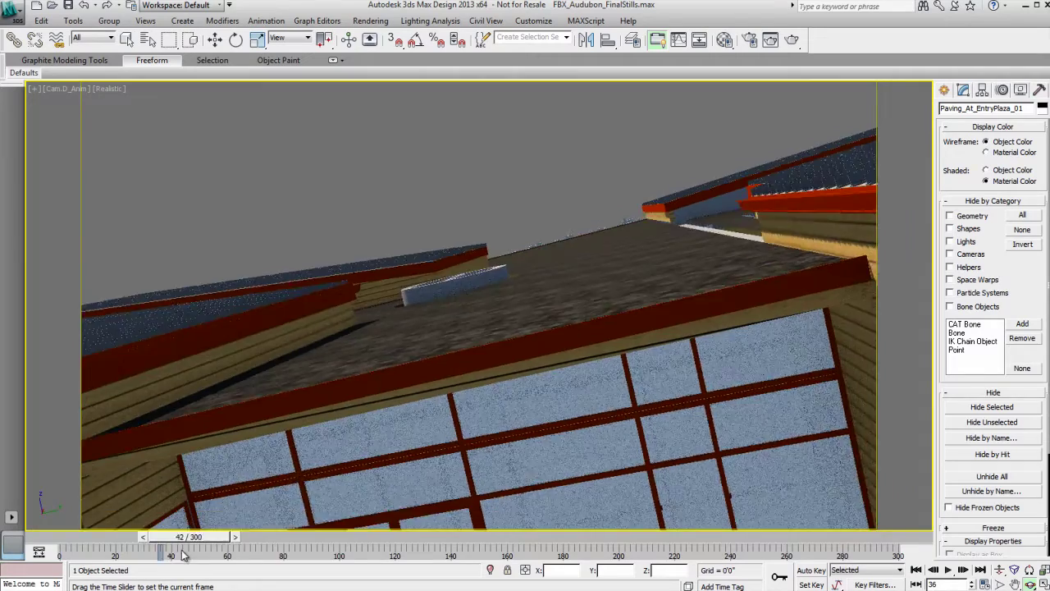
pyautogui.moveTo(185, 557); pyautogui.dragTo(601, 571)
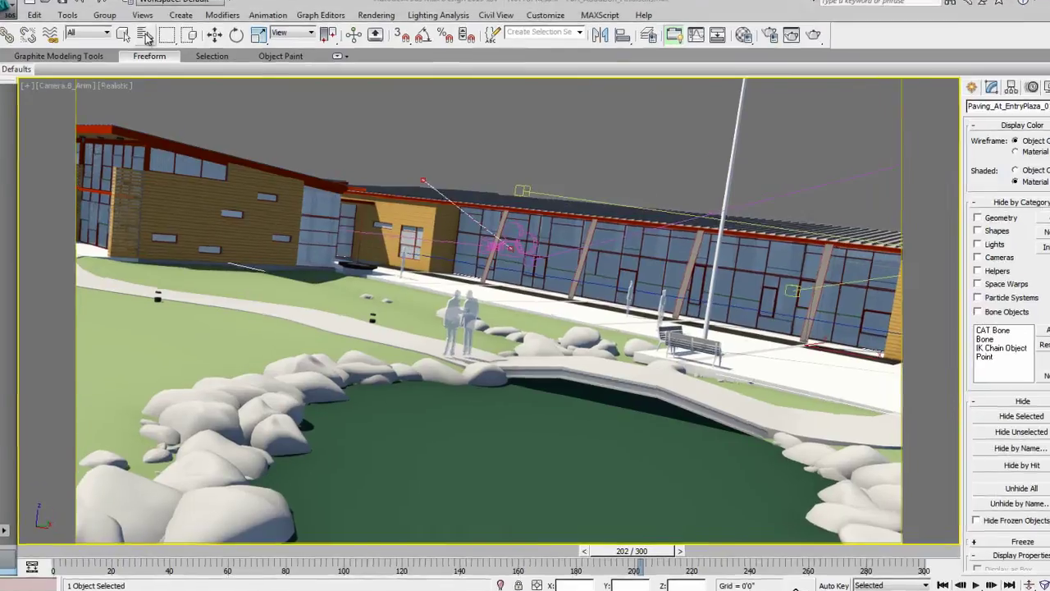
# Select Cam.D_Anim, Camera.A_Anim, Camera.B_Anim with their targets, plus Camera.C_Anim, from the scene list.
pyautogui.click(147, 40)
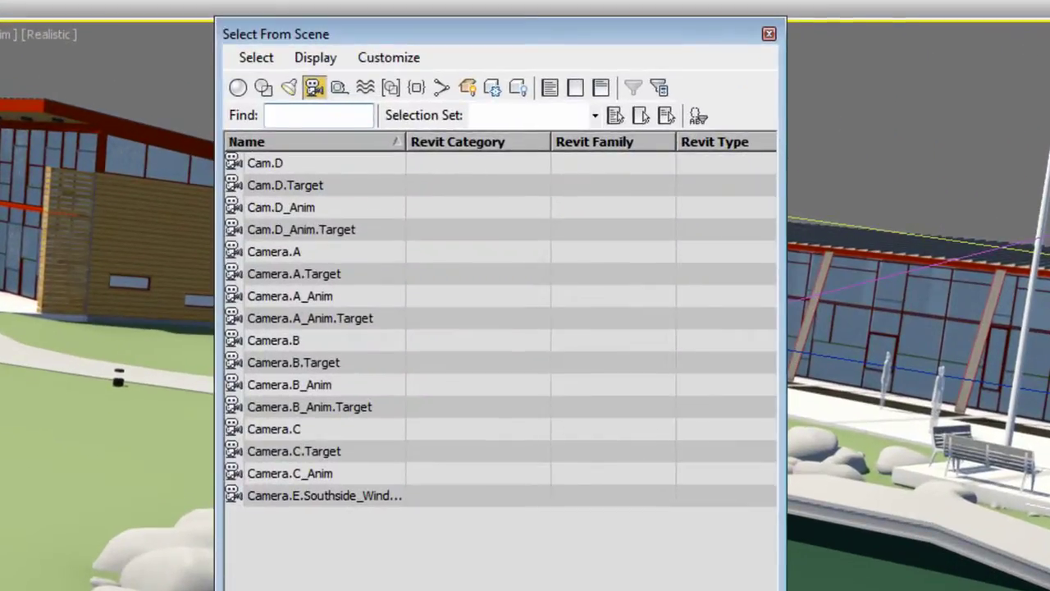
pyautogui.click(306, 207)
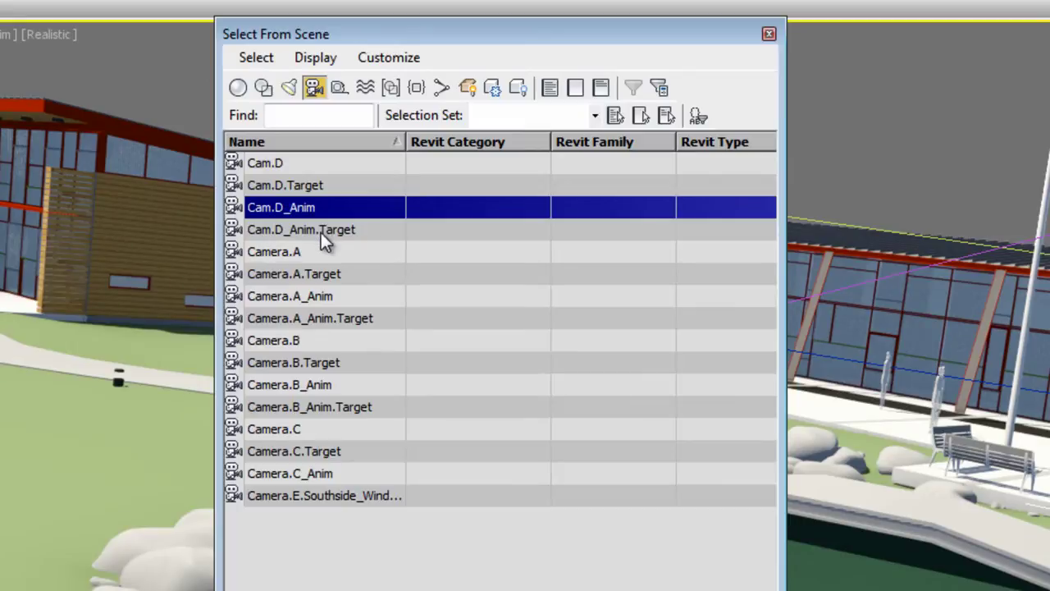
pyautogui.keyDown('ctrl'); pyautogui.click(321, 232); pyautogui.keyUp('ctrl')
pyautogui.keyDown('ctrl'); pyautogui.click(335, 297); pyautogui.keyUp('ctrl')
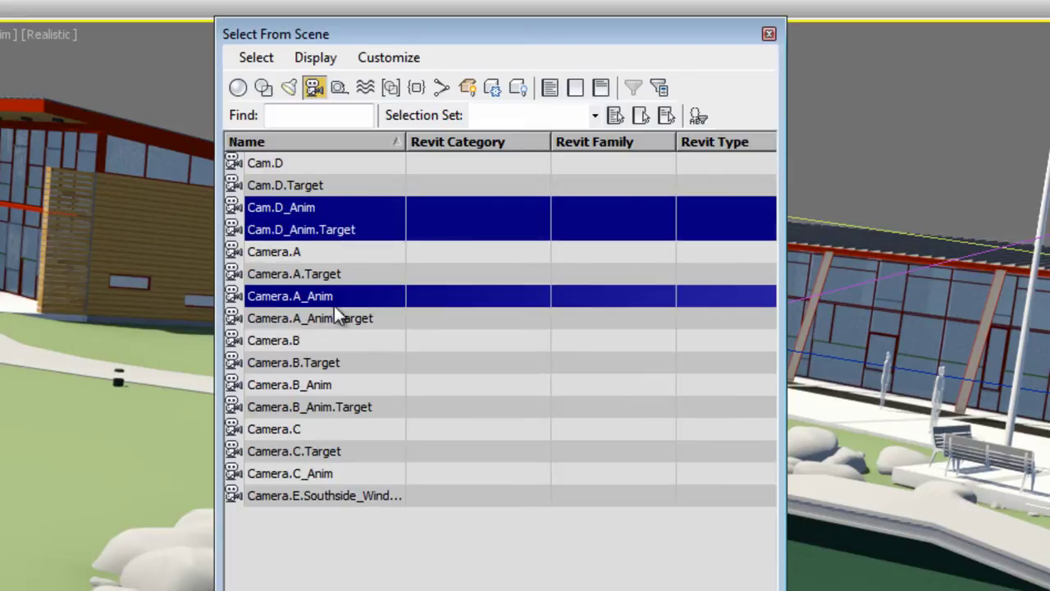
pyautogui.keyDown('ctrl'); pyautogui.click(343, 320); pyautogui.keyUp('ctrl')
pyautogui.keyDown('ctrl'); pyautogui.click(330, 384); pyautogui.keyUp('ctrl')
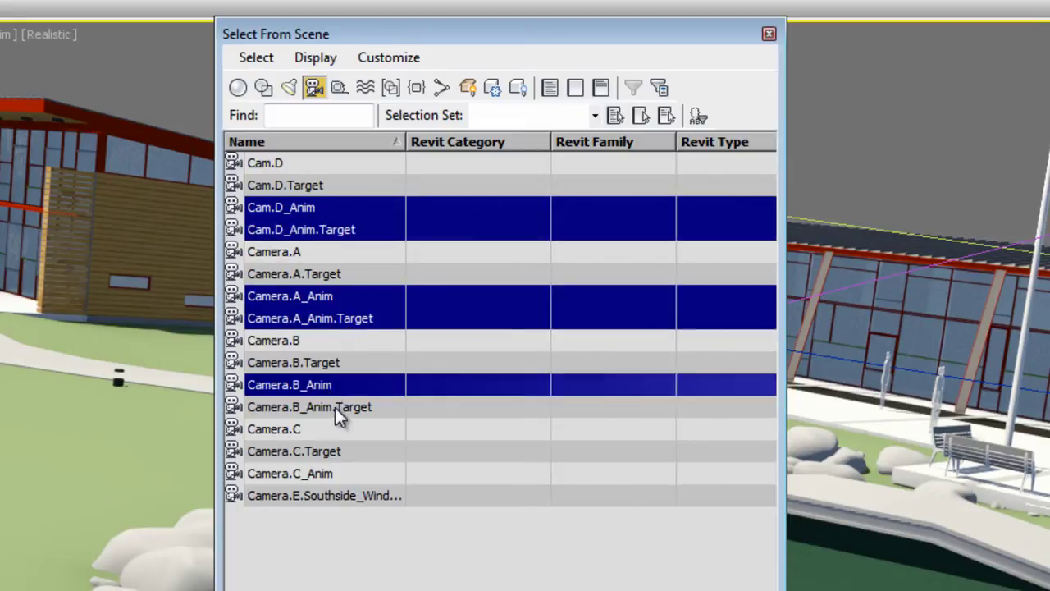
pyautogui.keyDown('ctrl'); pyautogui.click(335, 406); pyautogui.keyUp('ctrl')
pyautogui.keyDown('ctrl'); pyautogui.click(328, 475); pyautogui.keyUp('ctrl')
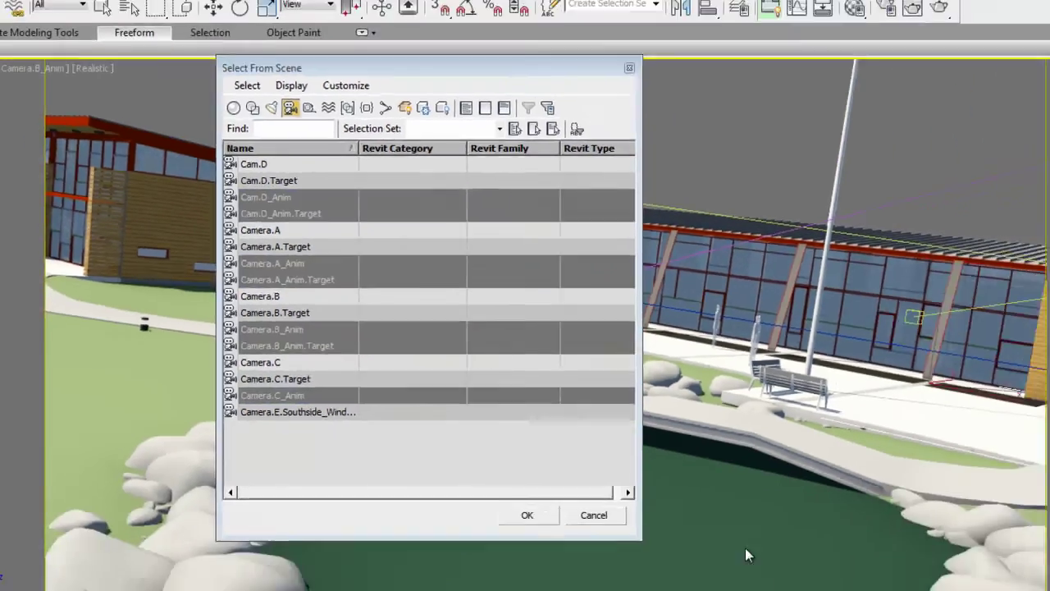
pyautogui.press('Return')
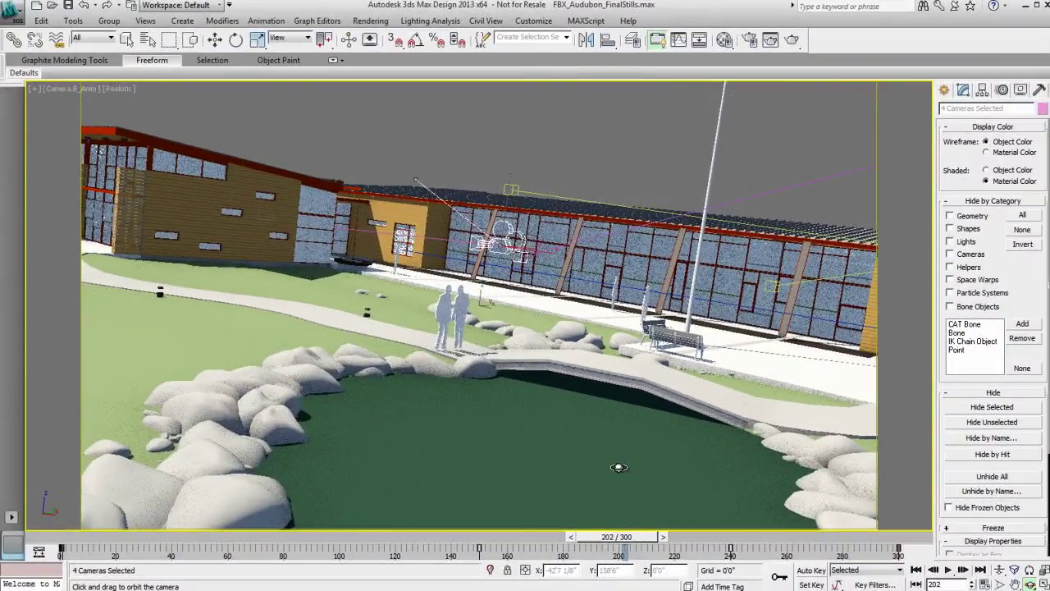
# Start exporting the scene and set the save location to the Desktop.
pyautogui.click(15, 14)
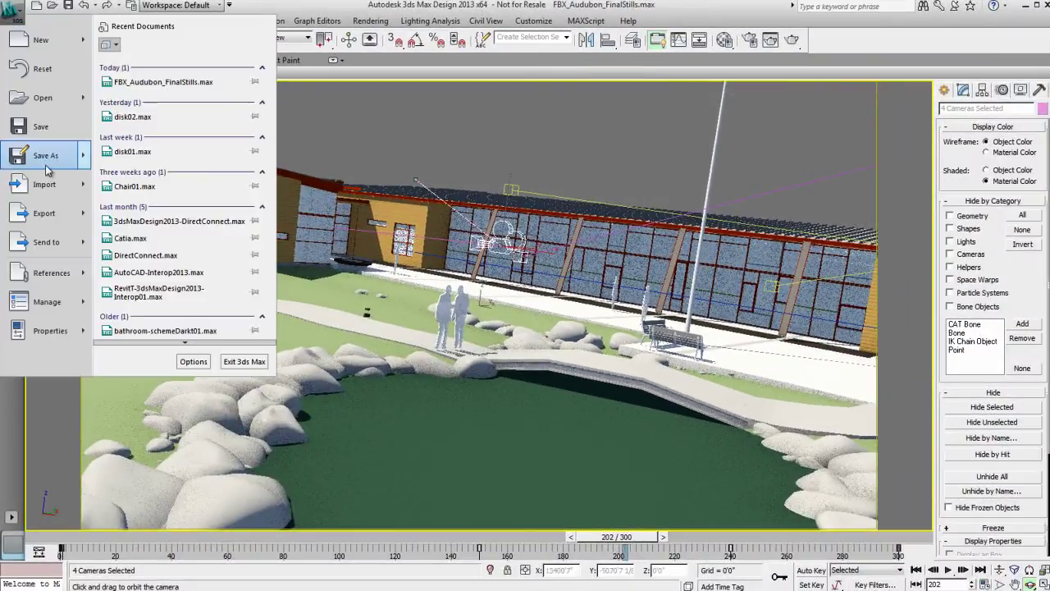
pyautogui.moveTo(51, 222)
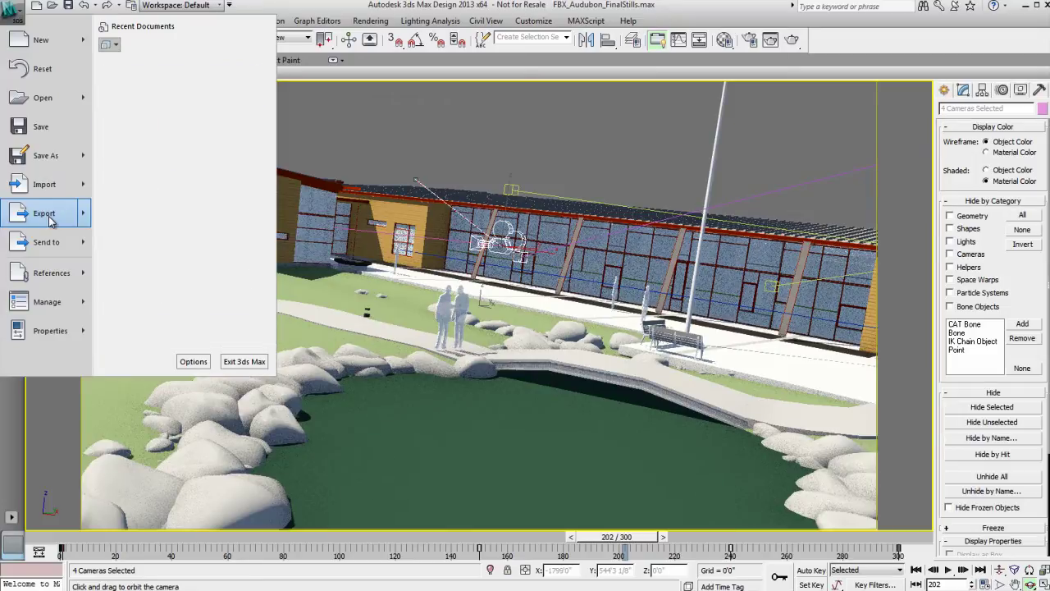
pyautogui.click(150, 110)
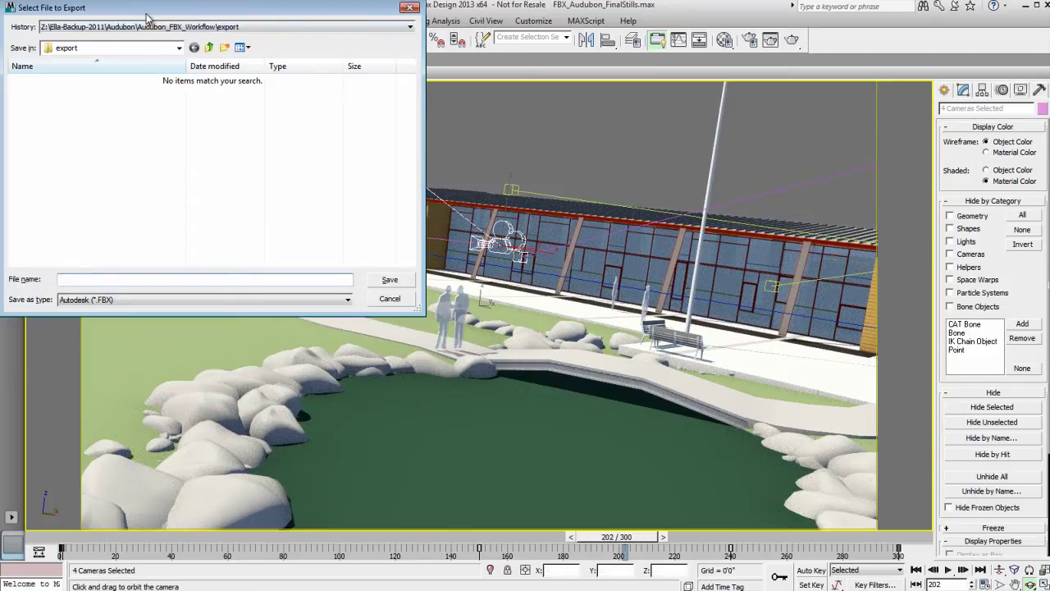
pyautogui.moveTo(146, 17); pyautogui.dragTo(249, 75)
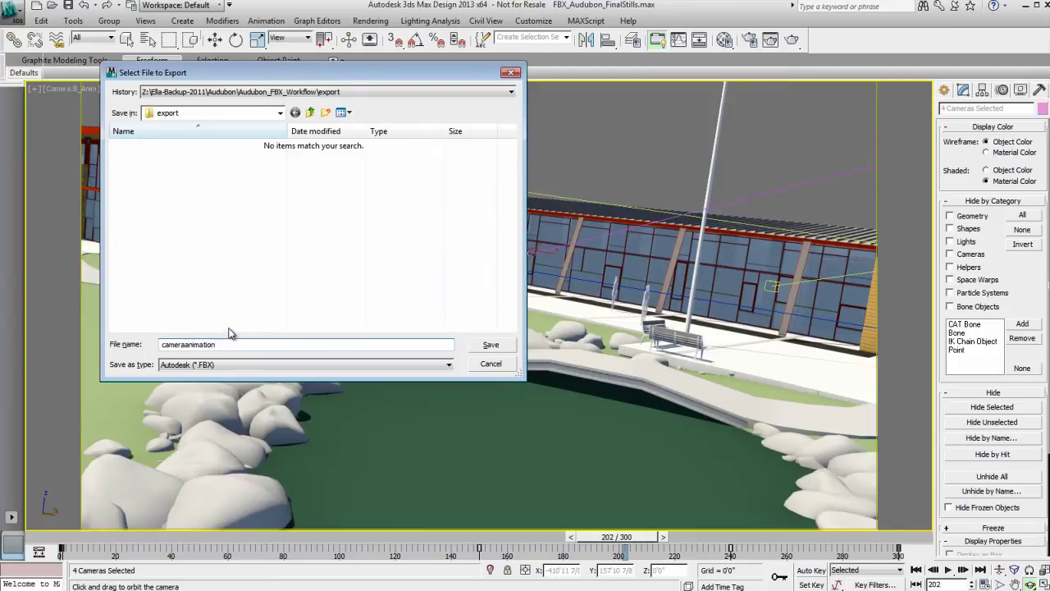
pyautogui.click(279, 114)
pyautogui.click(261, 129)
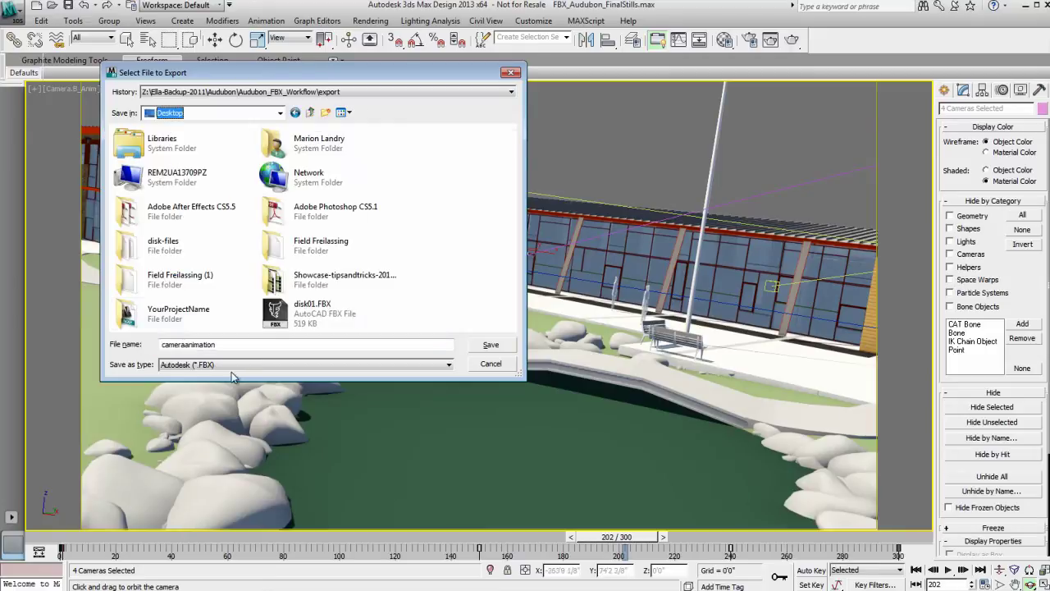
# Save as cameraanimation.FBX with Animation enabled in the FBX Export options.
pyautogui.click(490, 345)
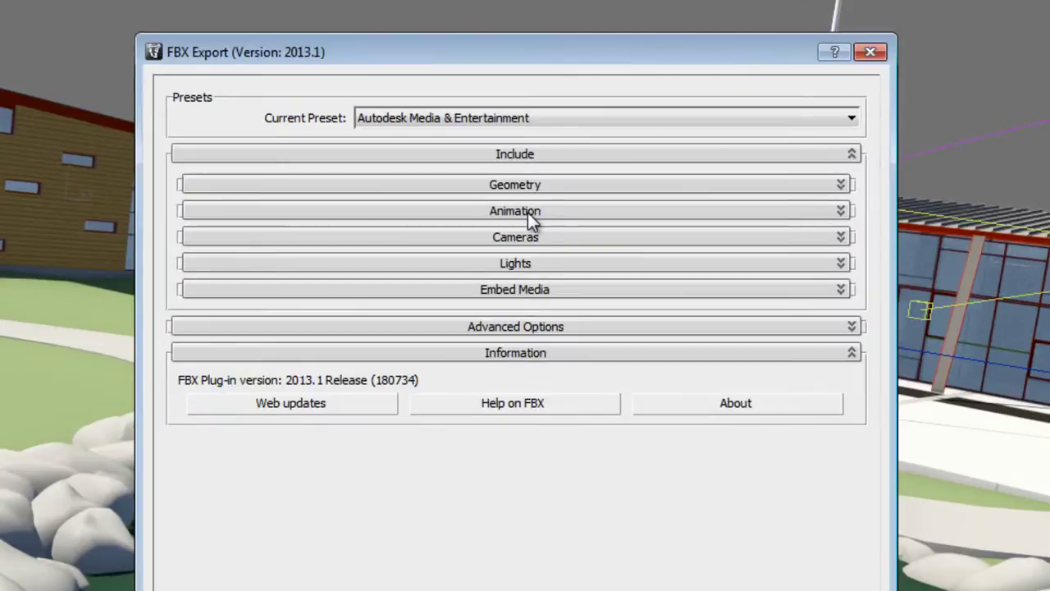
pyautogui.click(528, 210)
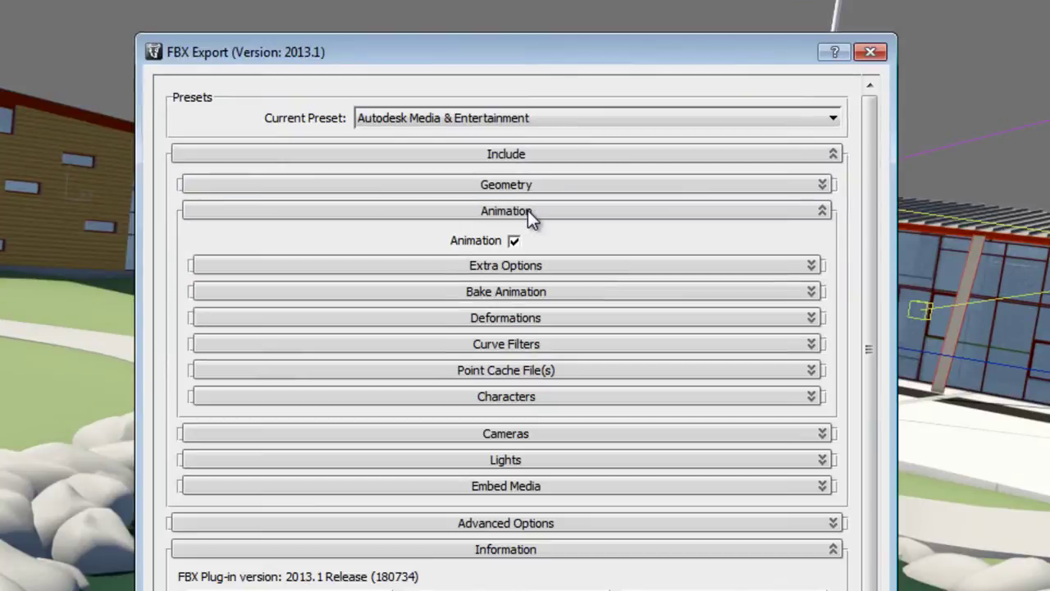
pyautogui.click(528, 211)
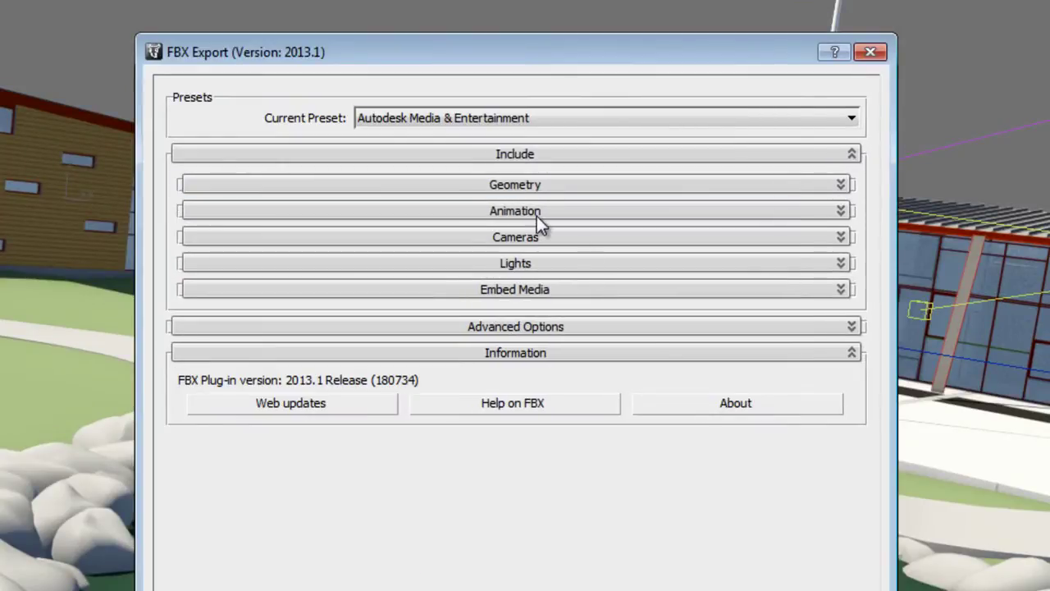
pyautogui.click(393, 558)
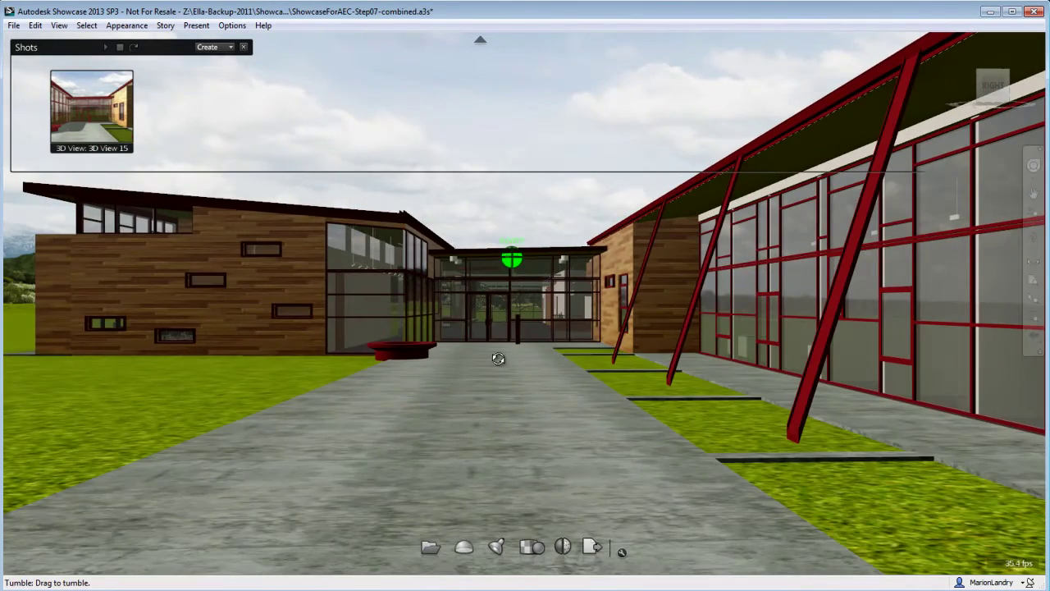
# Tumble from the courtyard up to an aerial overview, swinging the buildings left.
pyautogui.moveTo(498, 358)
pyautogui.mouseDown()
pyautogui.moveTo(553, 448)
pyautogui.moveTo(824, 399)
pyautogui.moveTo(449, 394)
pyautogui.moveTo(234, 370)
pyautogui.moveTo(848, 408)
pyautogui.moveTo(853, 425)
pyautogui.mouseUp()
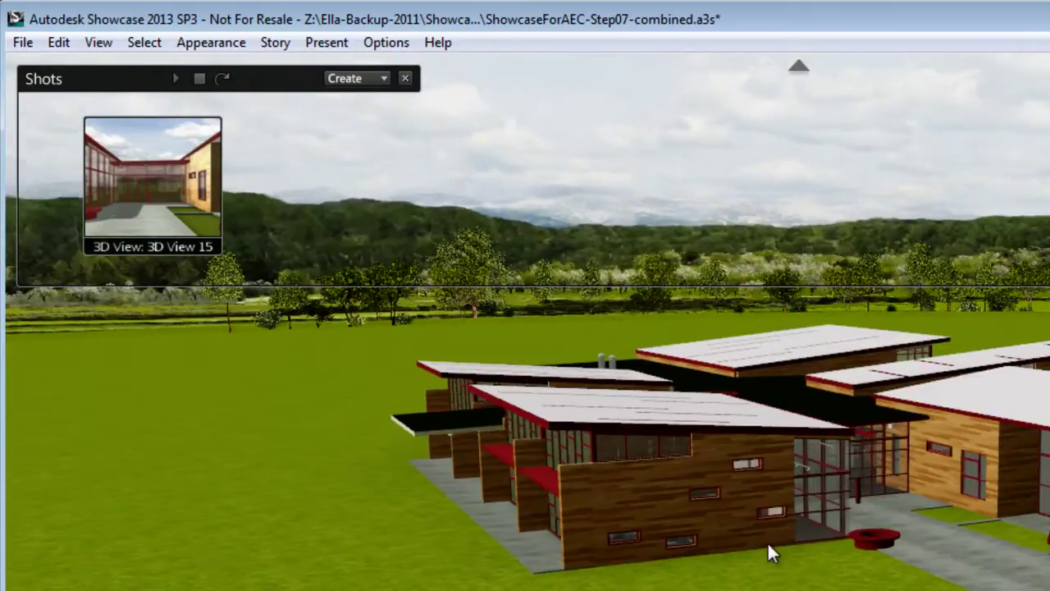
pyautogui.moveTo(769, 546); pyautogui.dragTo(688, 548)
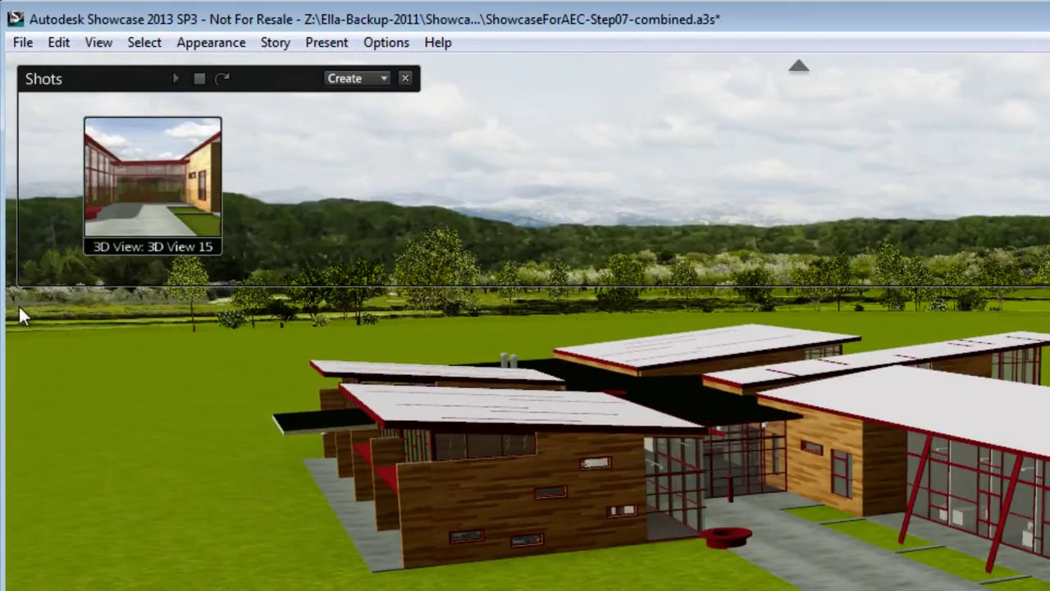
# Open Import File(s) and select cameraanimation.FBX.
pyautogui.click(23, 45)
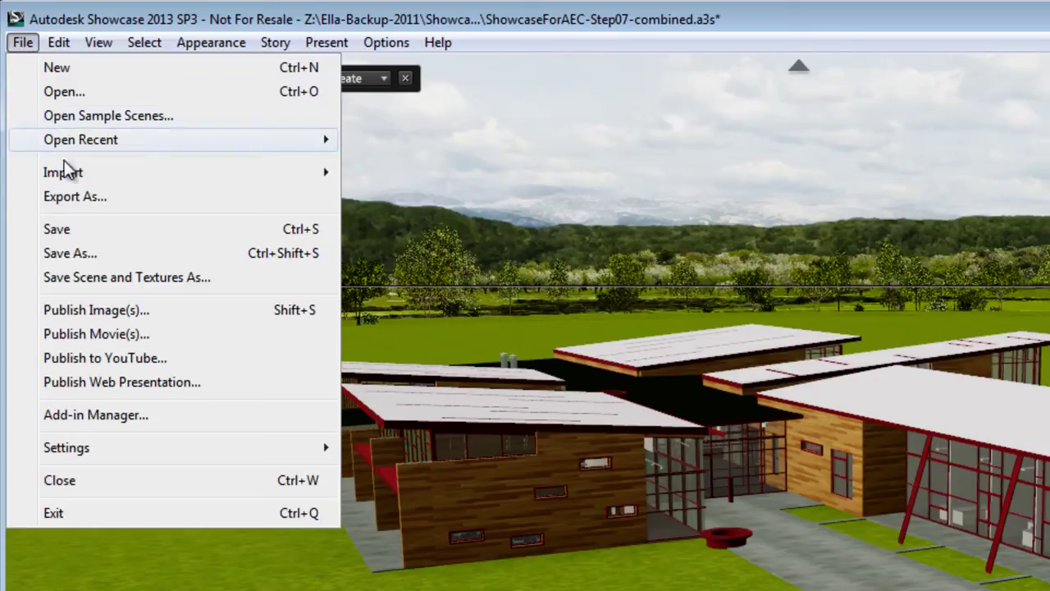
pyautogui.moveTo(66, 174)
pyautogui.click(458, 174)
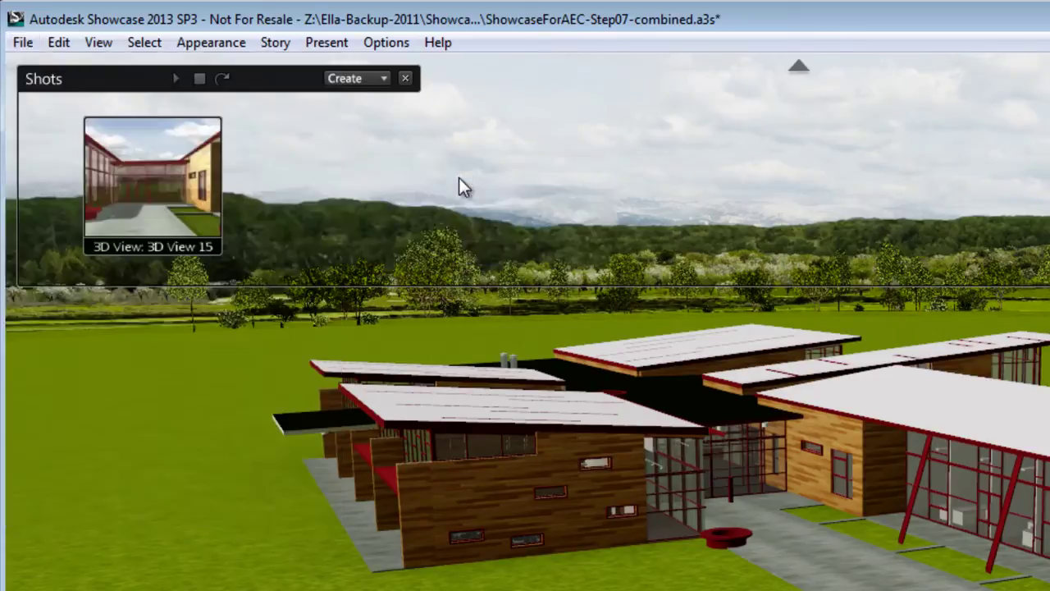
pyautogui.click(258, 457)
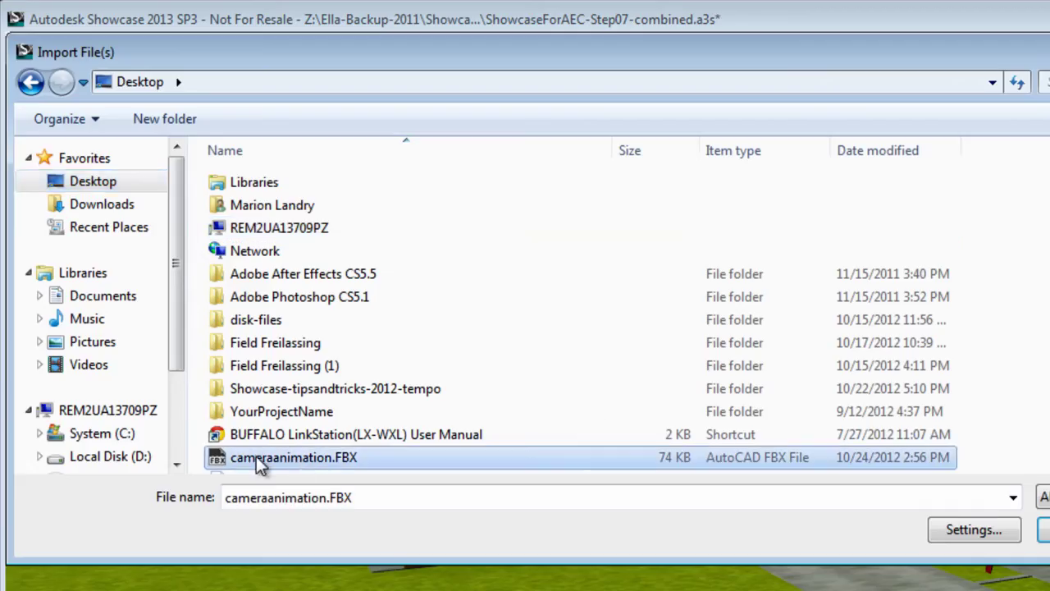
# Enable Import shot and Animation in the import settings, then import the file.
pyautogui.click(970, 532)
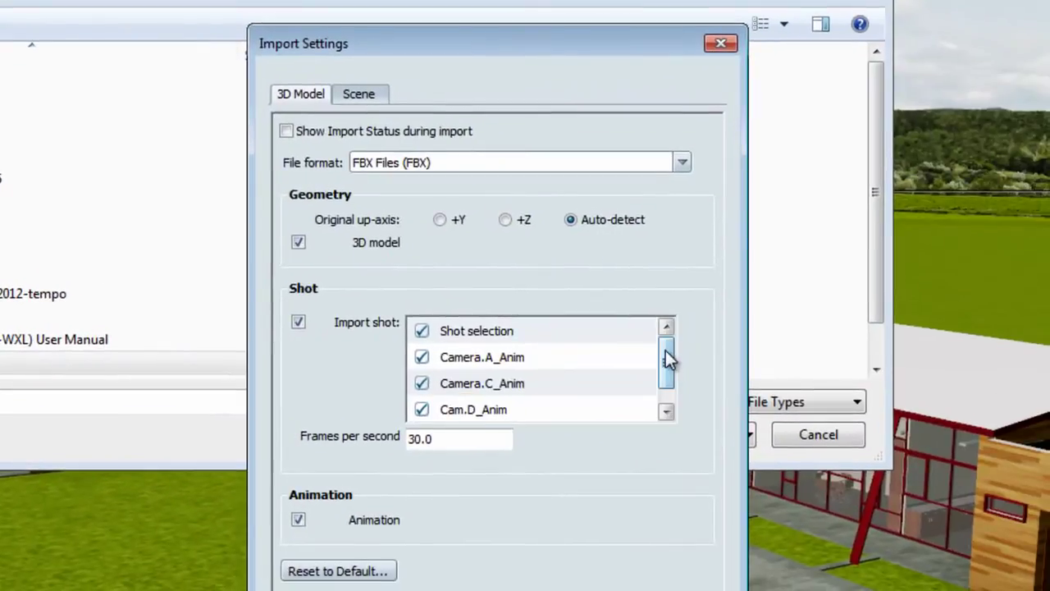
pyautogui.moveTo(664, 350)
pyautogui.mouseDown()
pyautogui.moveTo(665, 372)
pyautogui.moveTo(670, 351)
pyautogui.mouseUp()
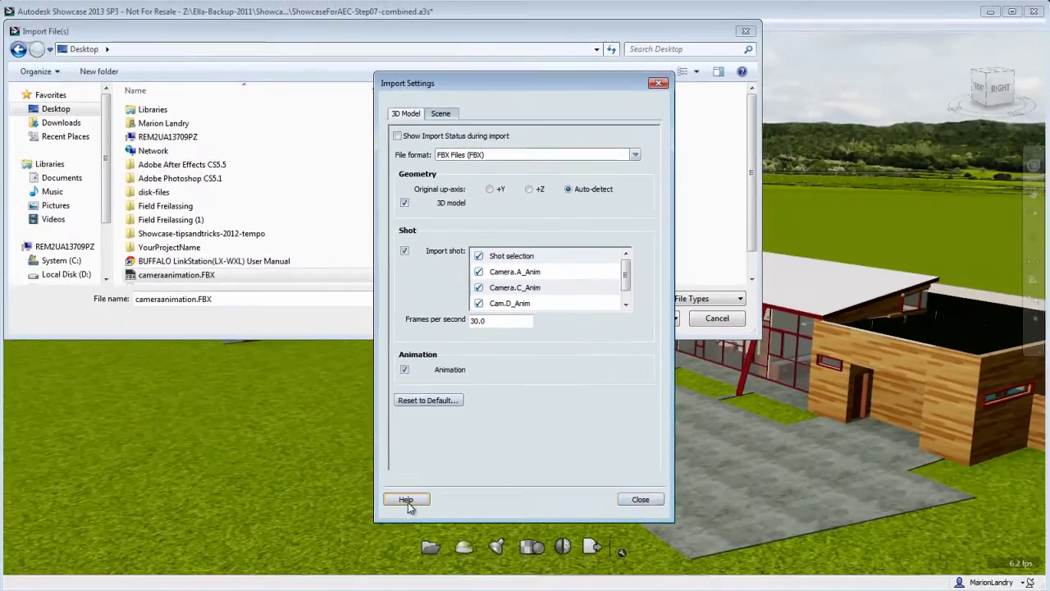
pyautogui.click(640, 499)
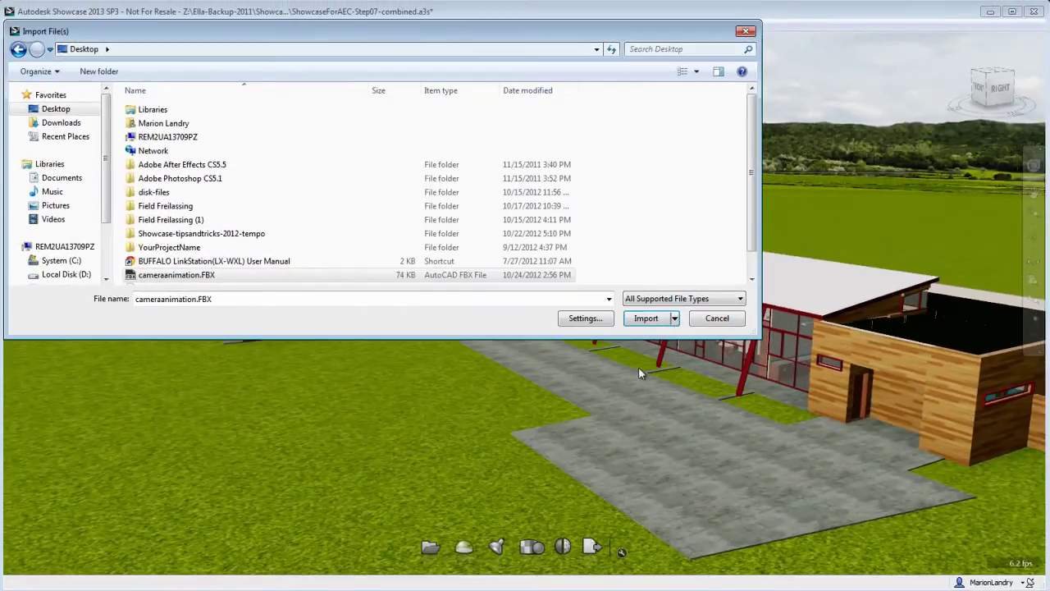
pyautogui.click(645, 319)
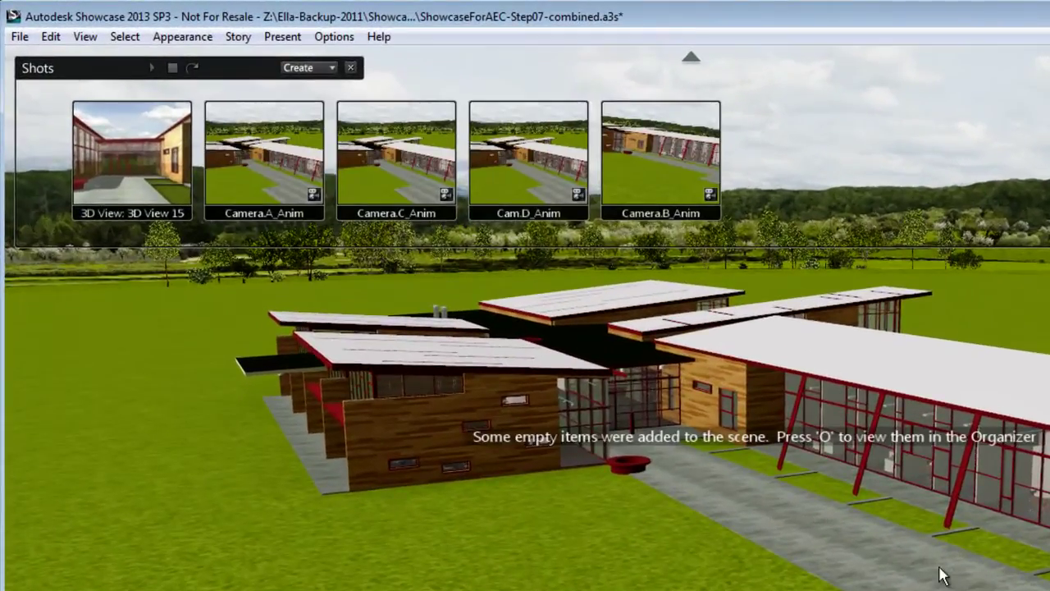
# Play the Camera.B_Anim, Camera.C_Anim, Cam.D_Anim and Camera.B_Anim shots, then stop playback.
pyautogui.click(698, 176)
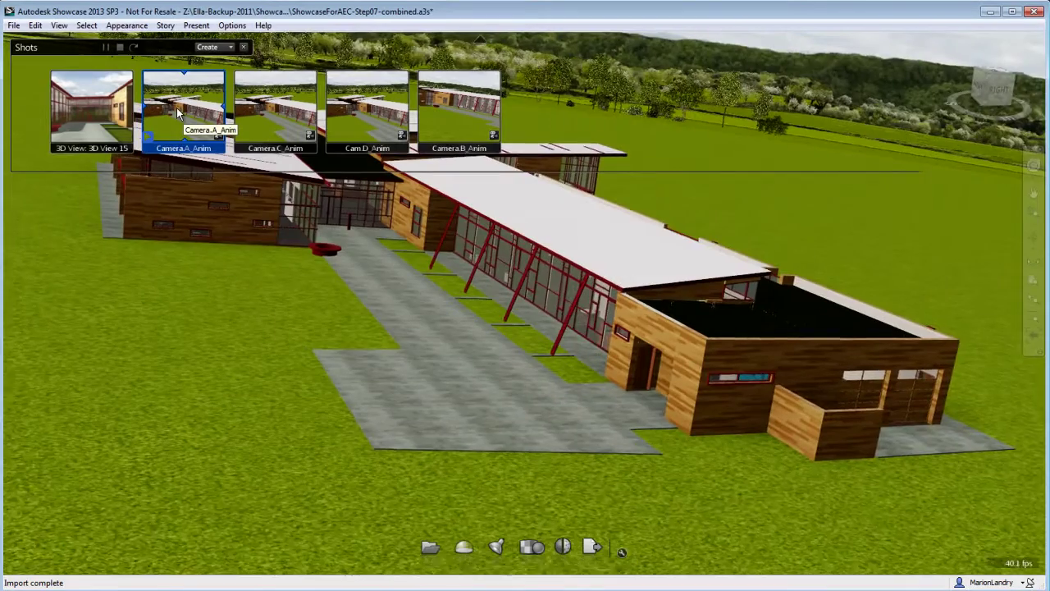
pyautogui.click(322, 121)
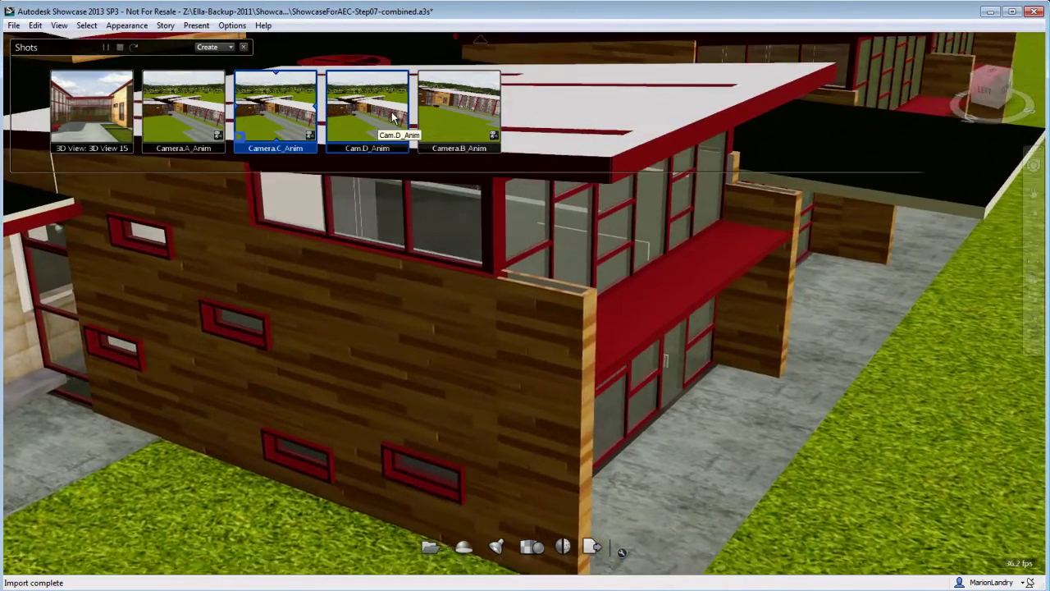
pyautogui.click(371, 108)
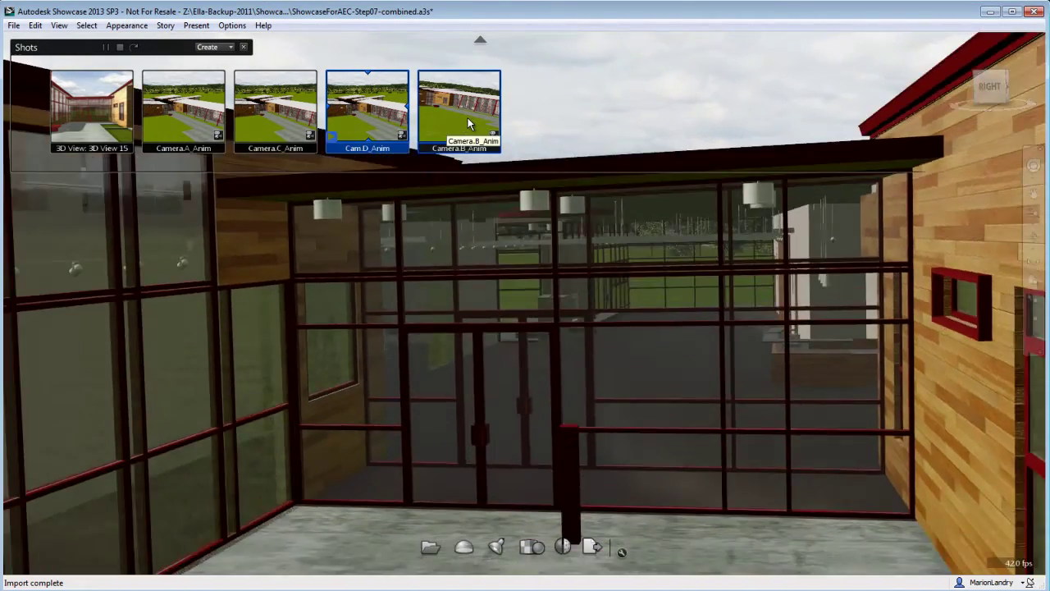
pyautogui.click(468, 118)
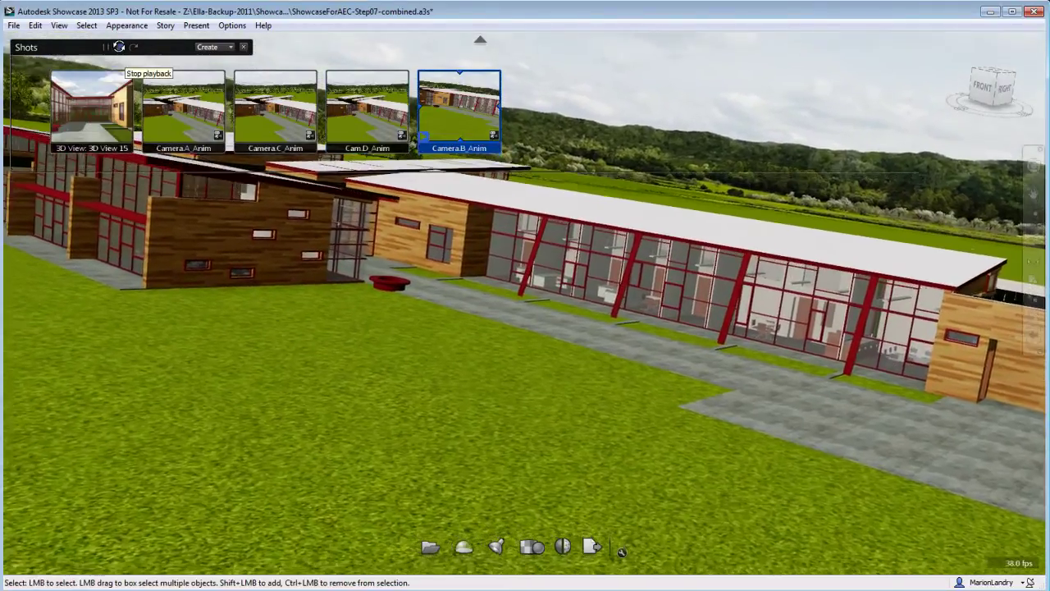
pyautogui.click(119, 47)
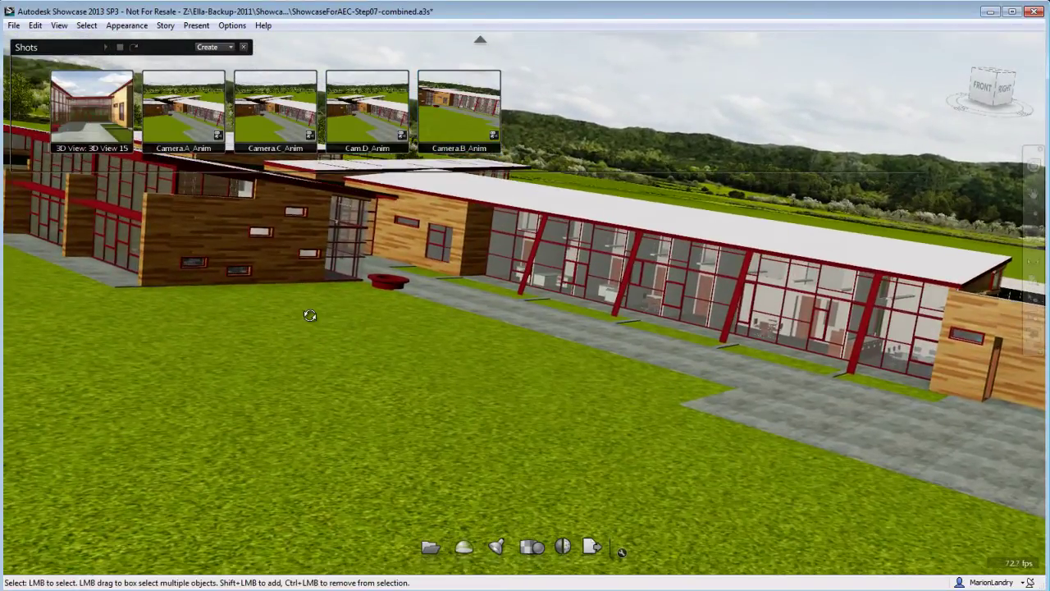
# Pull back to the whole campus, then replay Camera.A_Anim, Cam.D_Anim, Camera.C_Anim and Camera.B_Anim.
pyautogui.moveTo(593, 364); pyautogui.dragTo(362, 393)
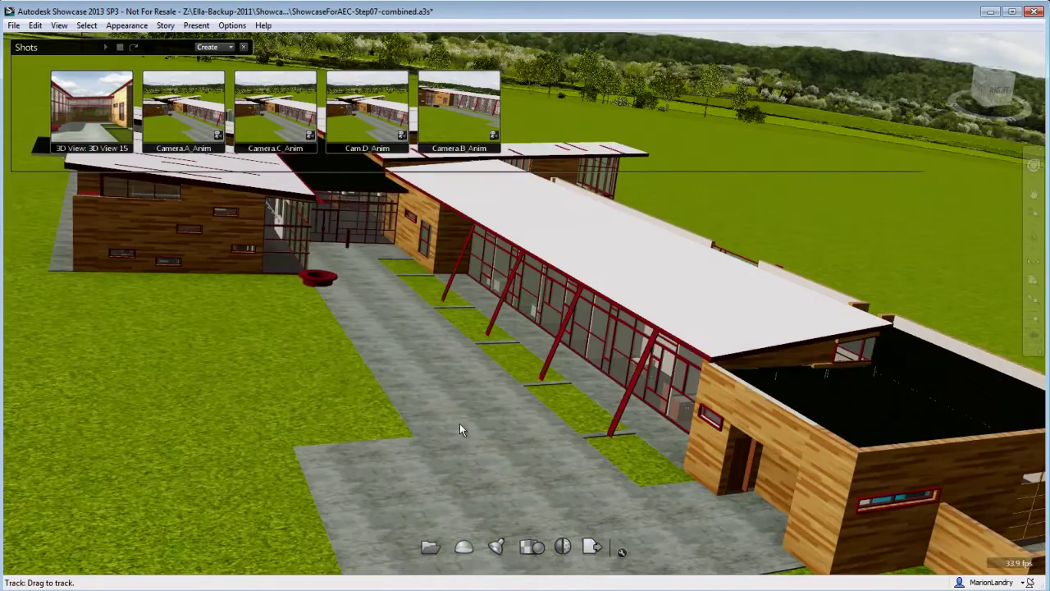
pyautogui.moveTo(460, 430); pyautogui.dragTo(261, 185, button='middle')
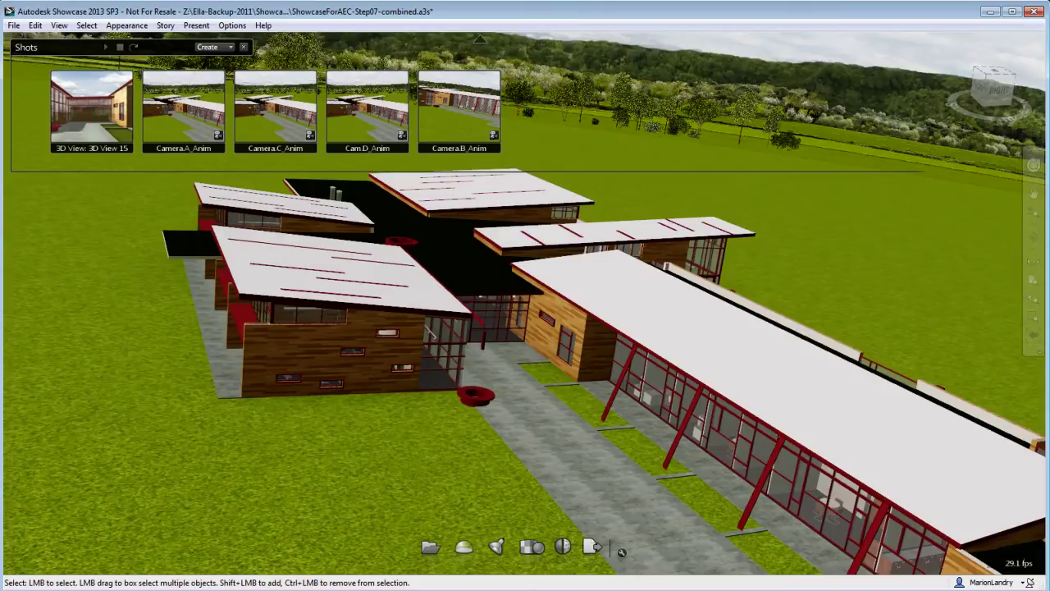
pyautogui.click(197, 124)
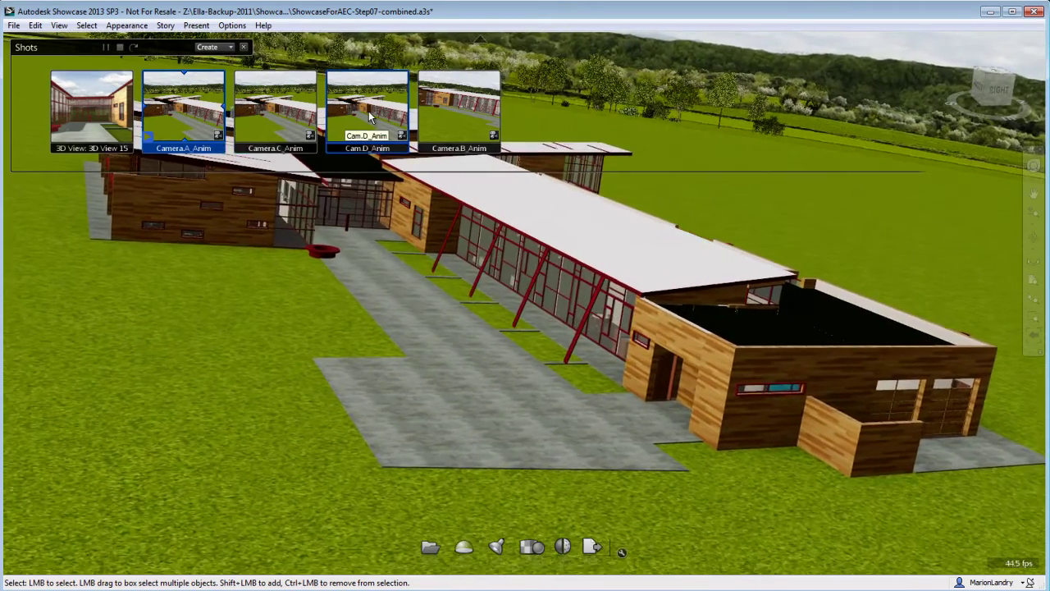
pyautogui.click(369, 111)
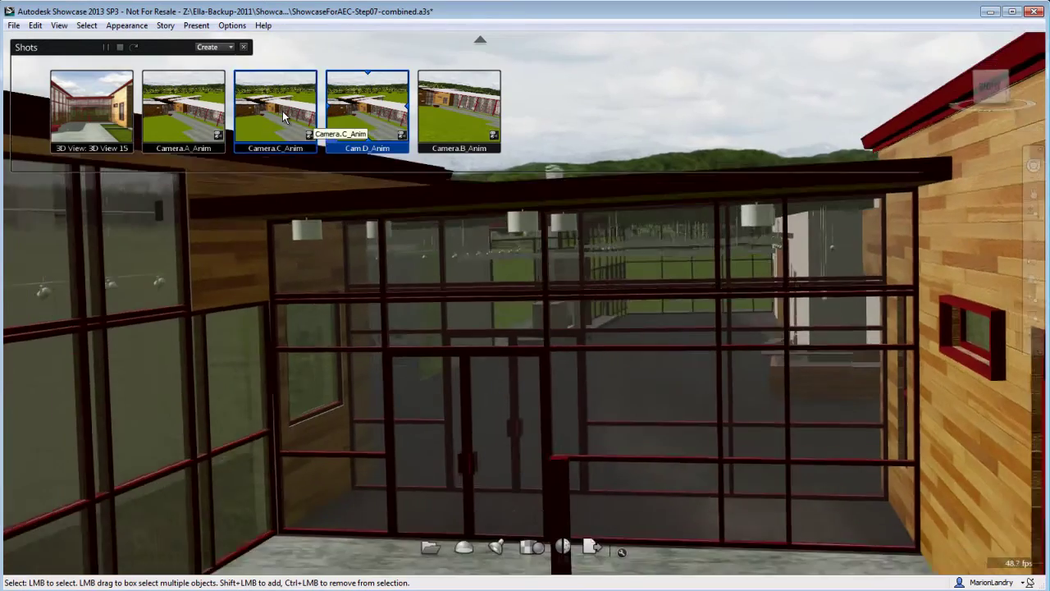
pyautogui.click(282, 111)
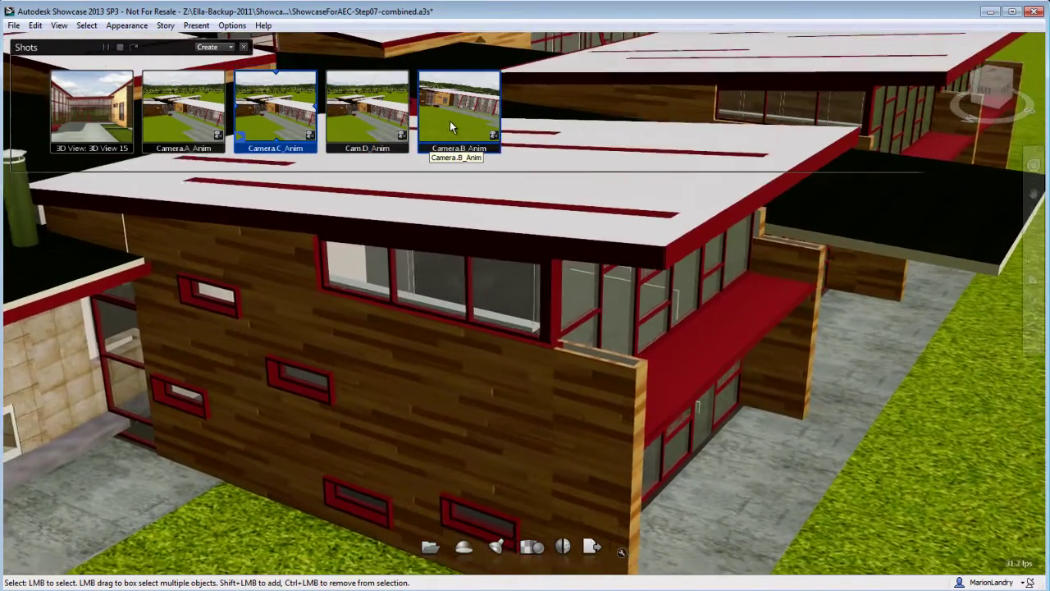
pyautogui.click(451, 121)
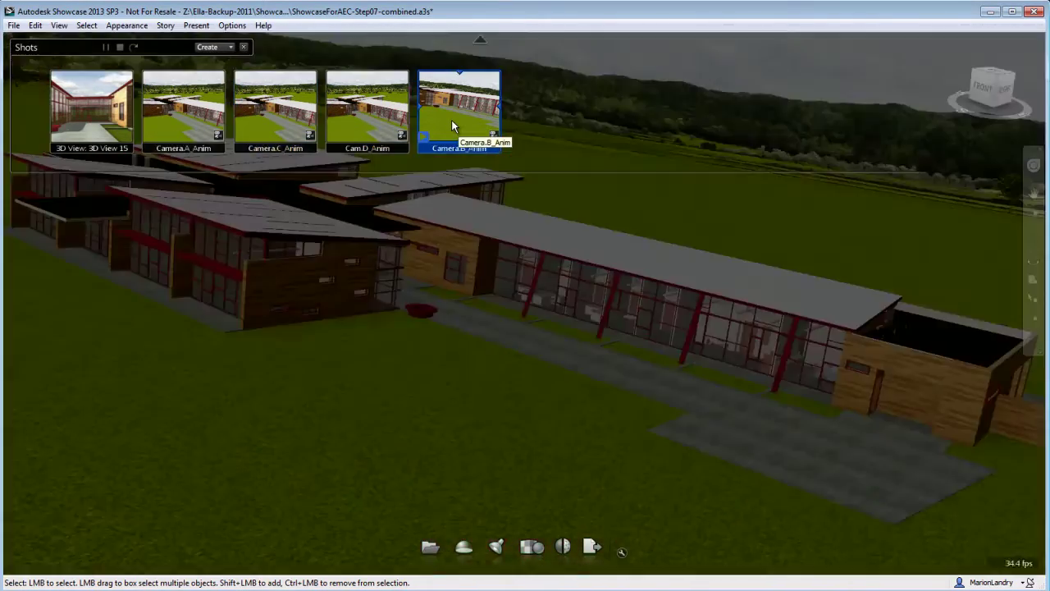